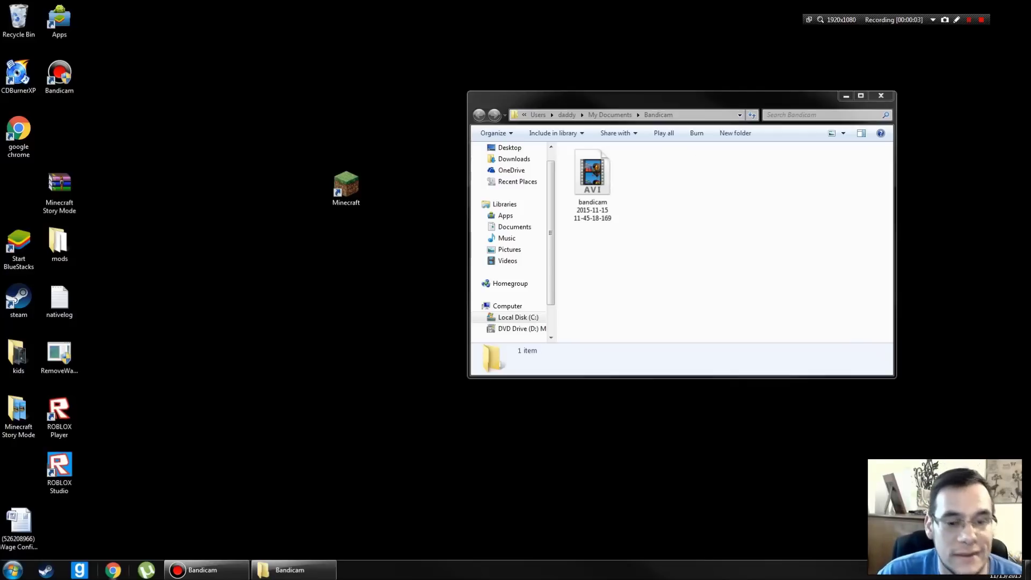
Open Chrome, search the web for "forge" and open the Minecraft Forge downloads site
{"action": "left_click", "coordinate": [113, 570]}
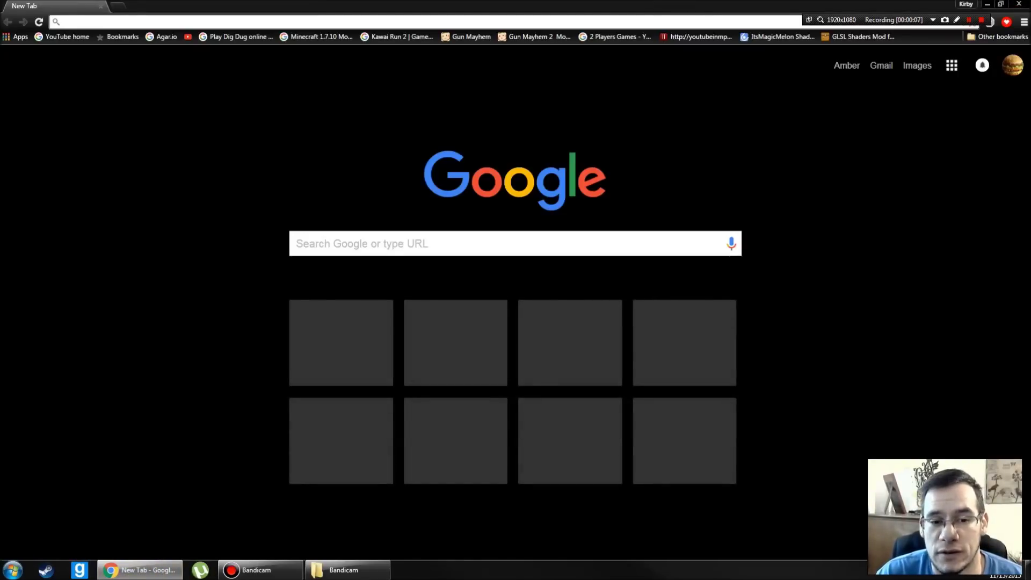
{"action": "left_click", "coordinate": [297, 243]}
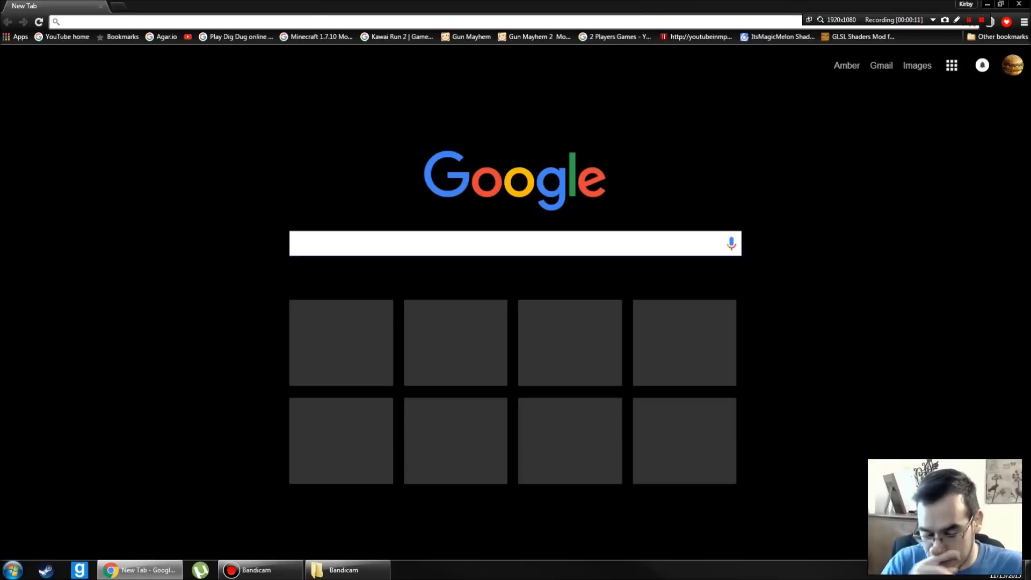
{"action": "type", "text": "forge"}
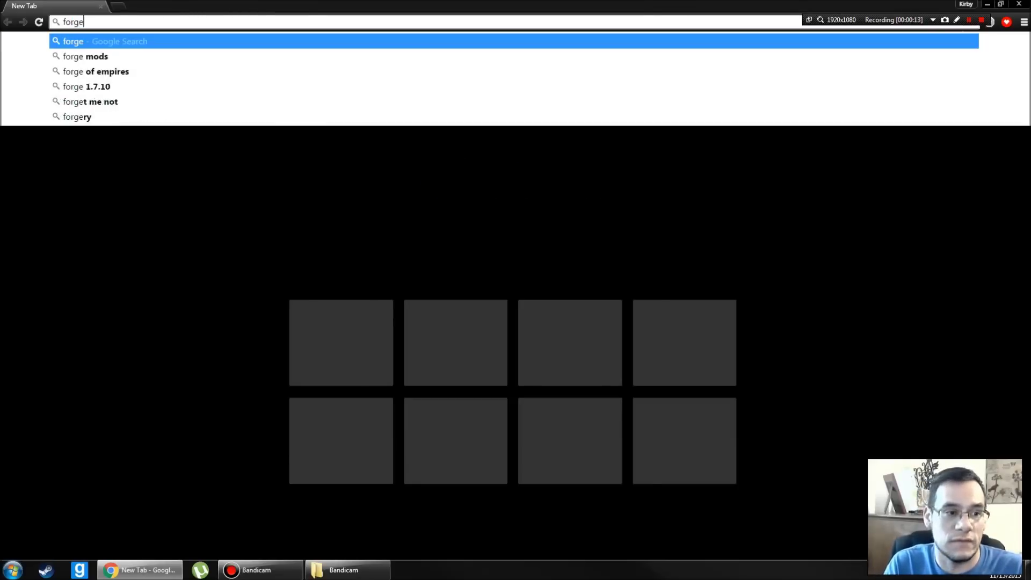
{"action": "key", "text": "Return"}
{"action": "left_click", "coordinate": [132, 168]}
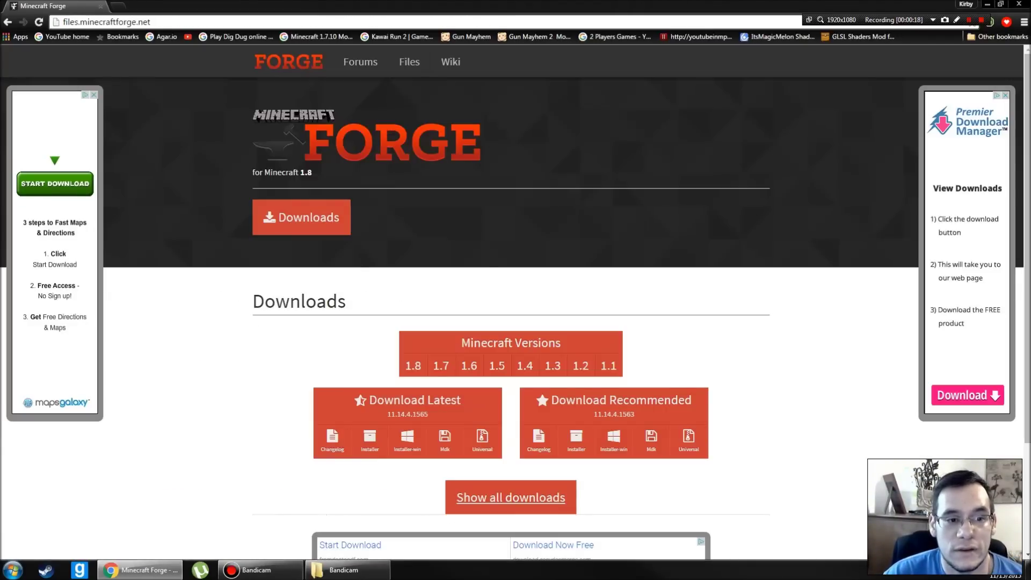
Download the Windows installer for the latest Forge build, 11.14.4.1565, skipping the advertisement page
{"action": "scroll", "coordinate": [440, 258], "scroll_direction": "down", "scroll_amount": 2}
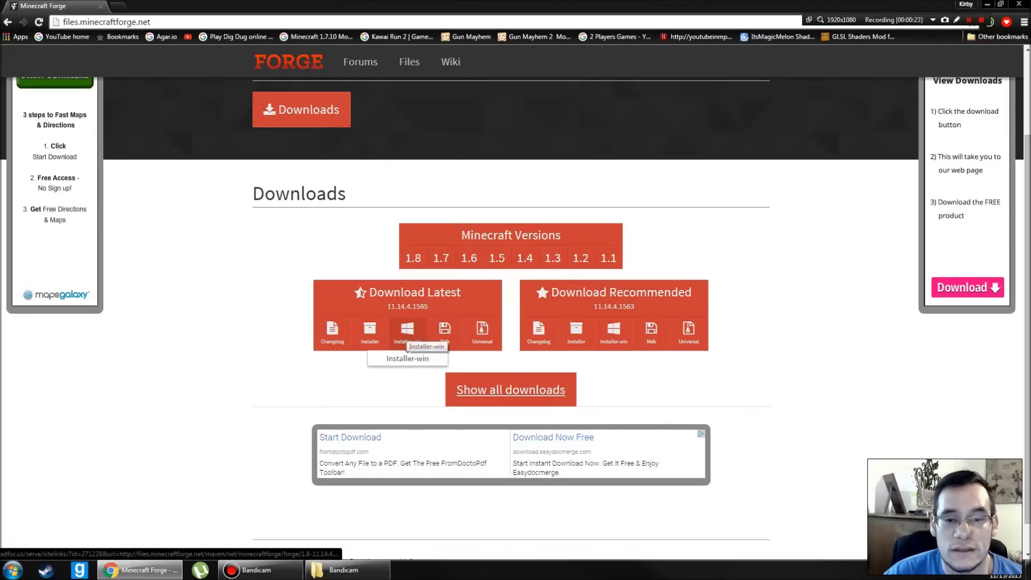
{"action": "left_click", "coordinate": [407, 330]}
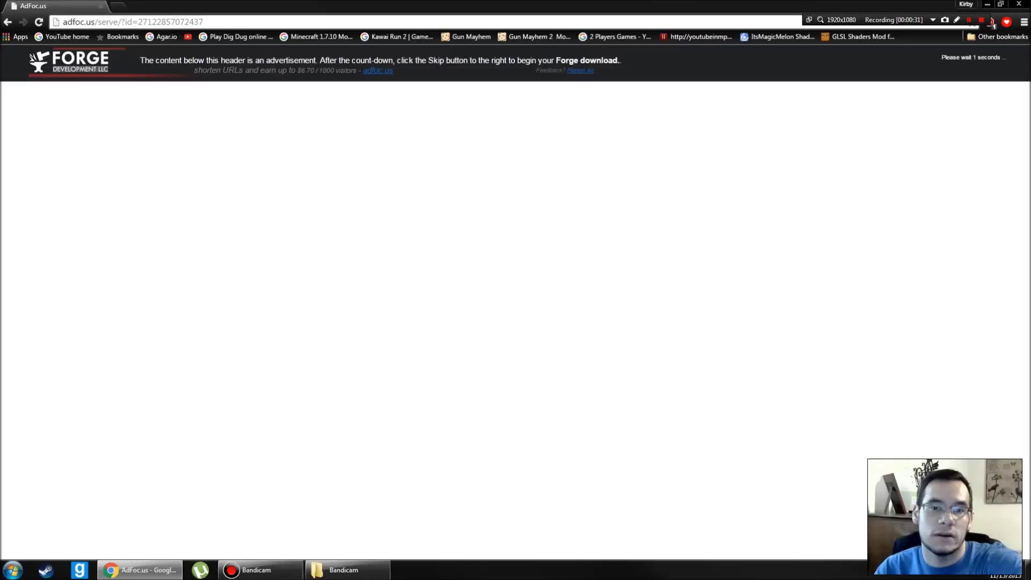
{"action": "left_click", "coordinate": [968, 63]}
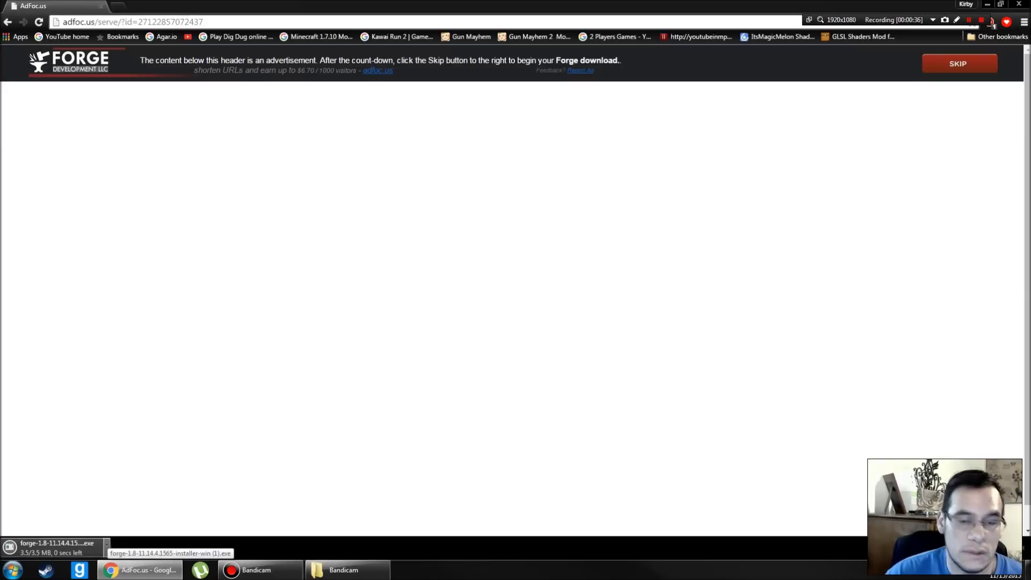
{"action": "left_click", "coordinate": [106, 545]}
{"action": "left_click", "coordinate": [161, 510]}
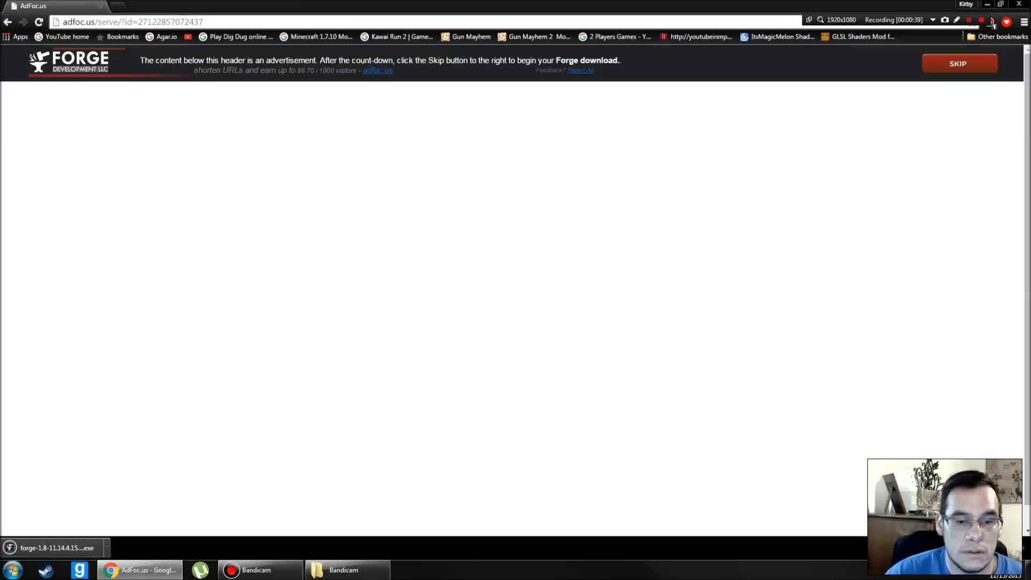
Minimize the browser and folder windows and open the Minecraft launcher from the desktop
{"action": "left_click", "coordinate": [988, 4]}
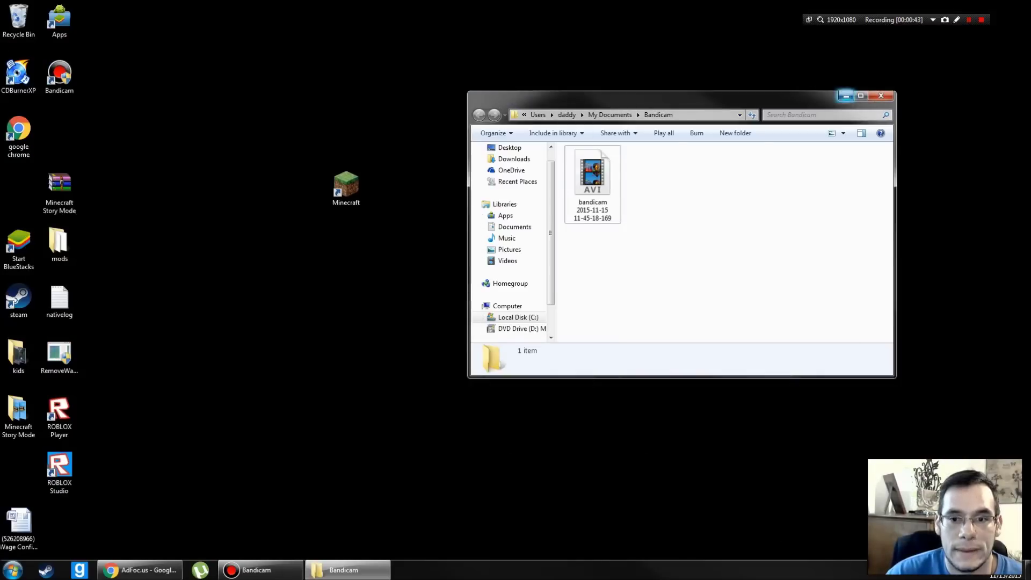
{"action": "left_click", "coordinate": [845, 95]}
{"action": "left_click", "coordinate": [346, 188]}
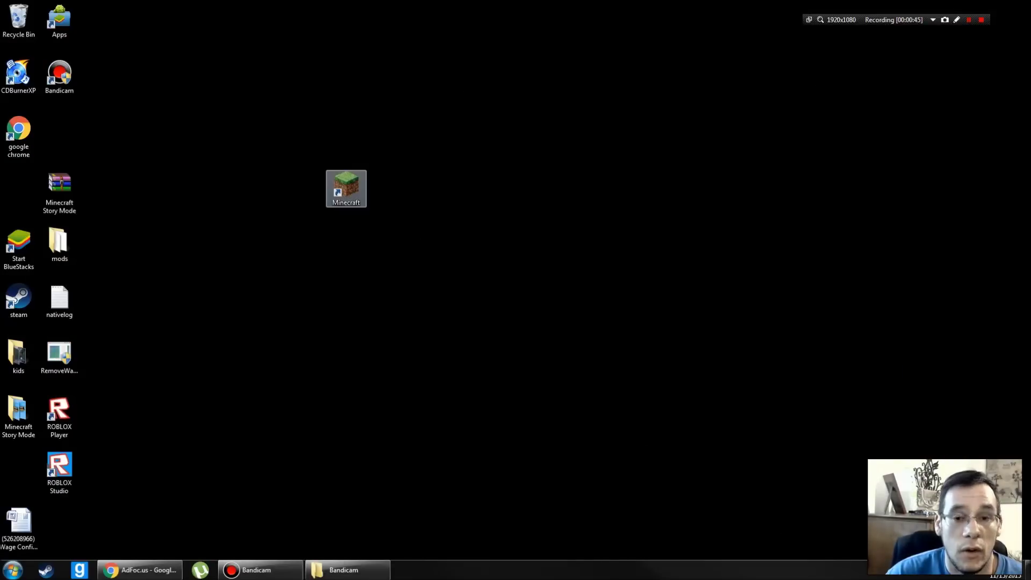
{"action": "left_click", "coordinate": [346, 188]}
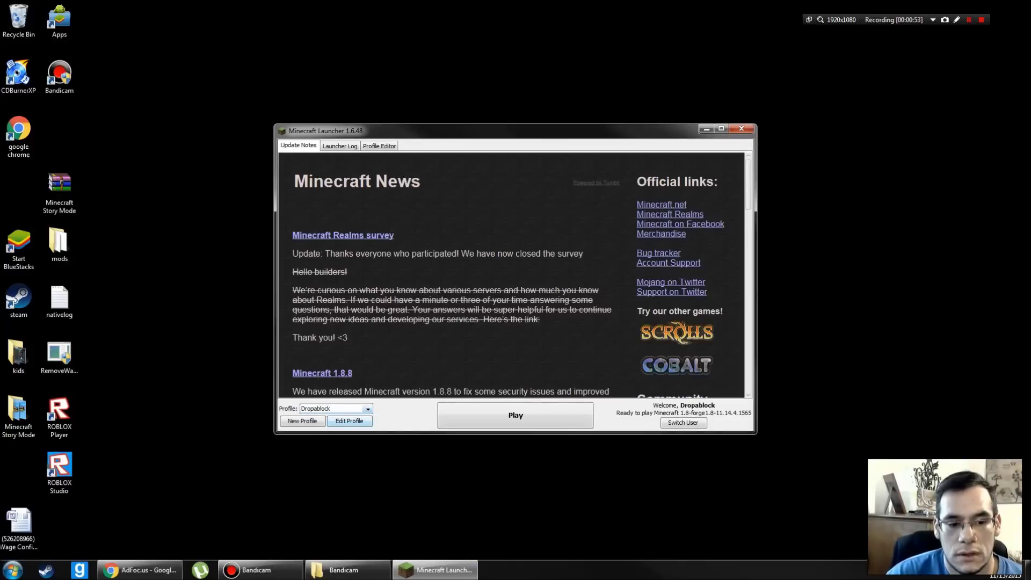
Set the current launcher profile's version to Use Latest Version and save the profile
{"action": "left_click", "coordinate": [349, 420]}
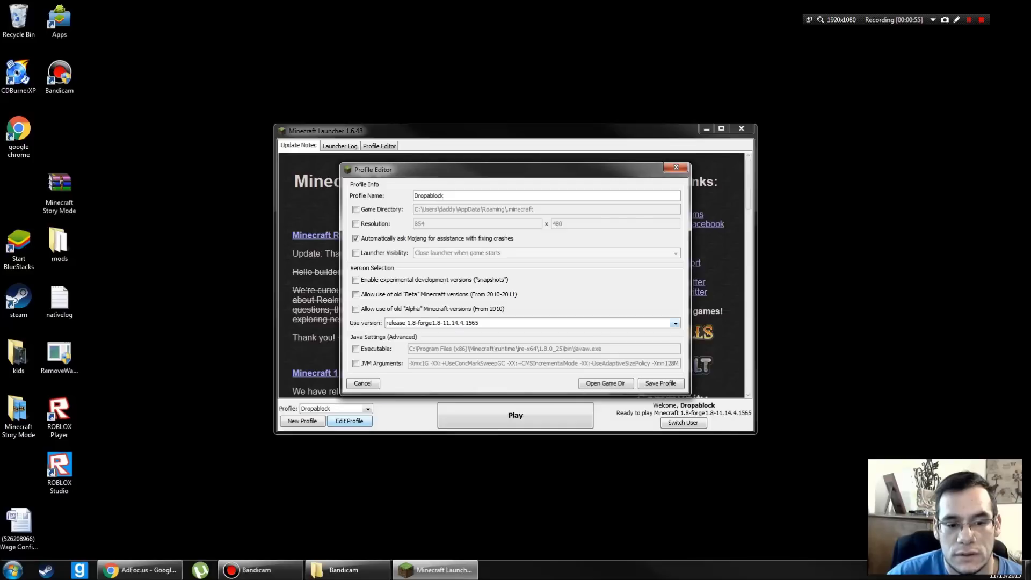
{"action": "left_click", "coordinate": [675, 323]}
{"action": "scroll", "coordinate": [527, 350], "scroll_direction": "up", "scroll_amount": 12}
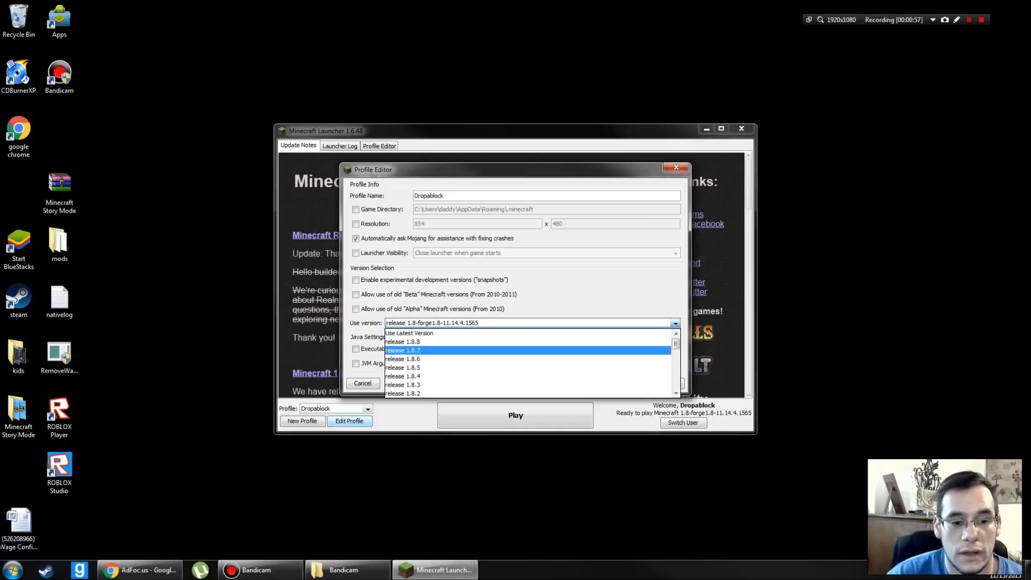
{"action": "left_click", "coordinate": [409, 333]}
{"action": "left_click", "coordinate": [660, 383]}
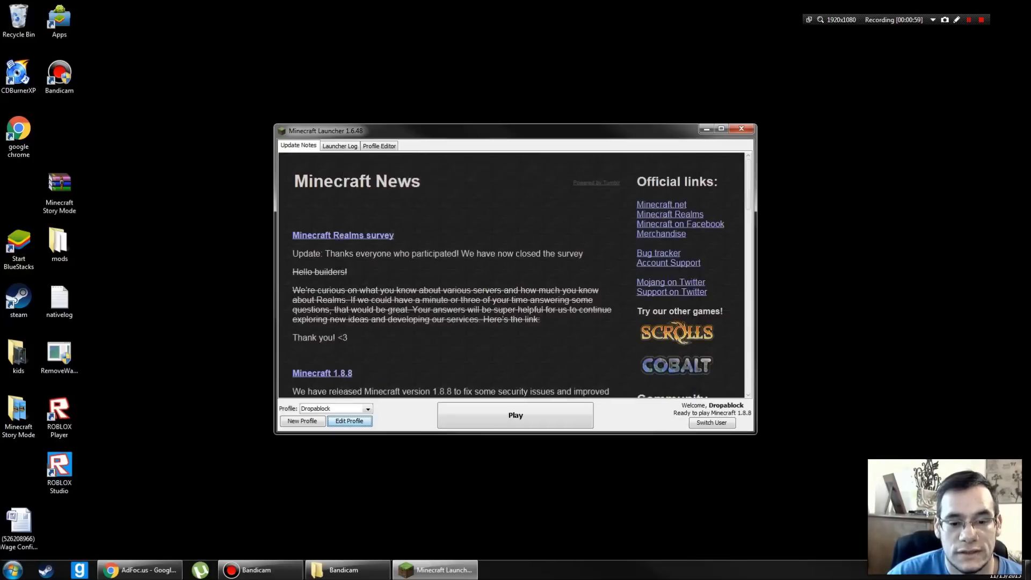
Start the game and create a singleplayer survival world named "New World1.8", with the game window maximized
{"action": "left_click", "coordinate": [515, 416]}
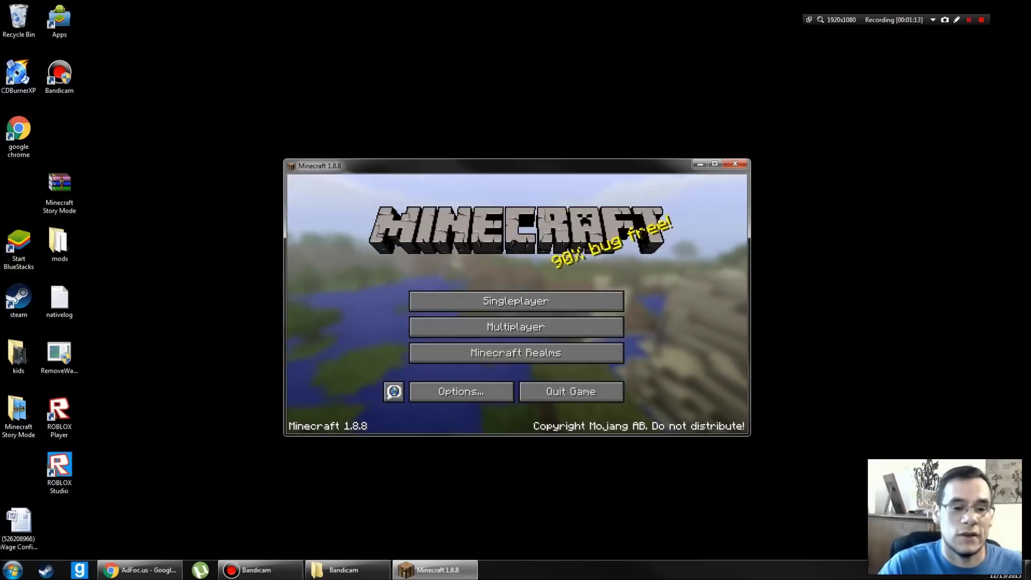
{"action": "left_click", "coordinate": [516, 301]}
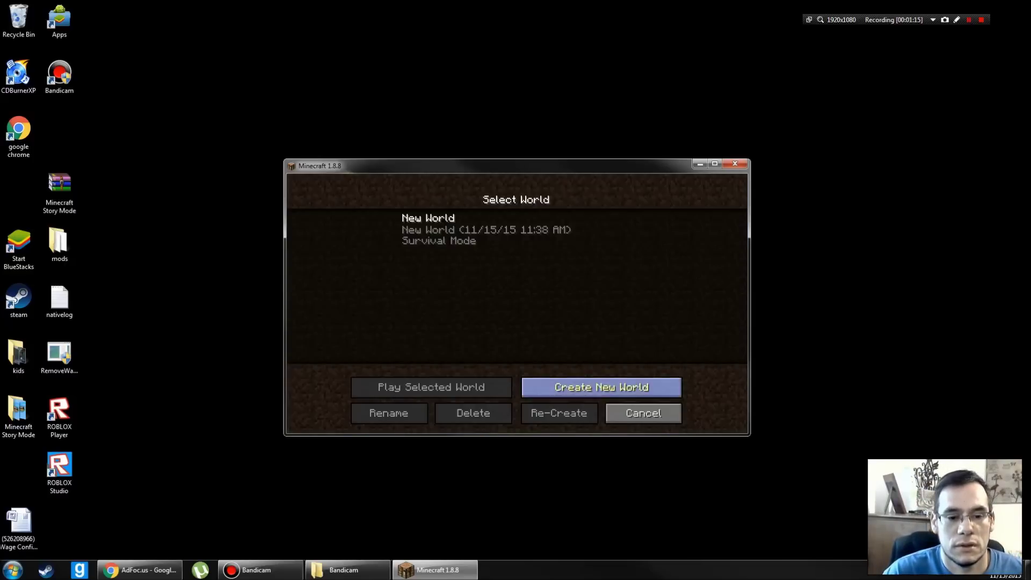
{"action": "left_click", "coordinate": [601, 387]}
{"action": "type", "text": "1.8"}
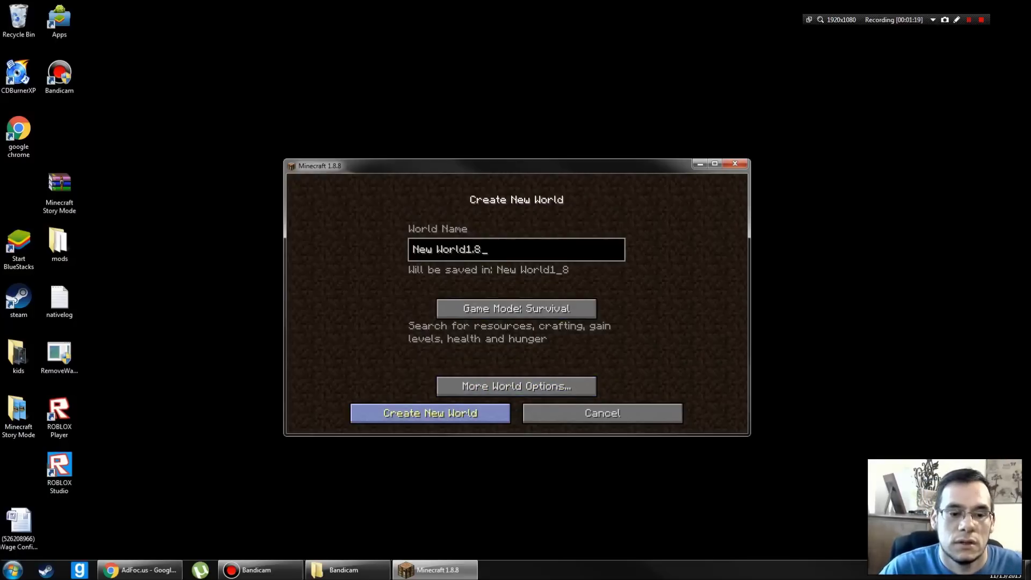
{"action": "left_click", "coordinate": [431, 413]}
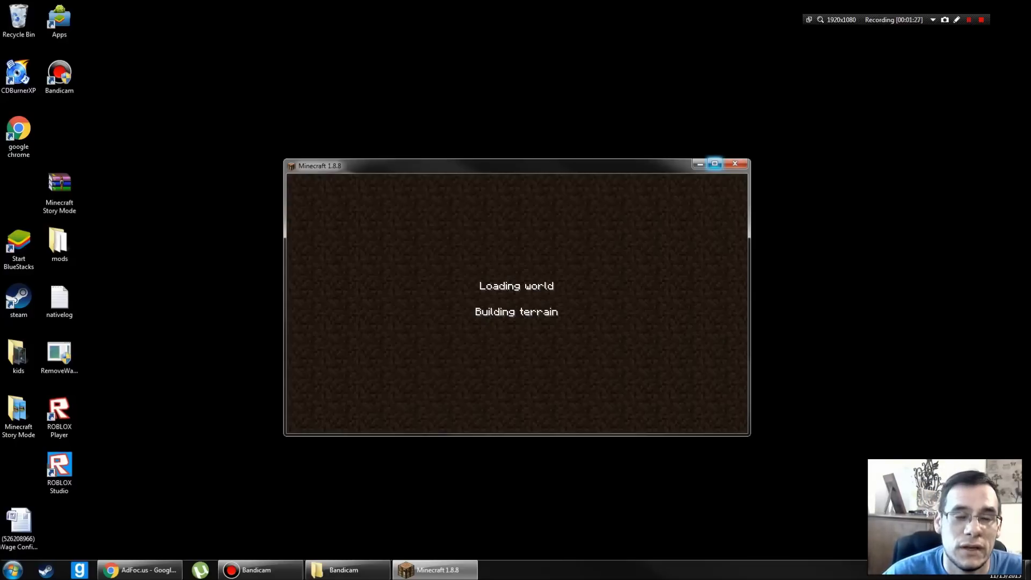
{"action": "left_click", "coordinate": [715, 164]}
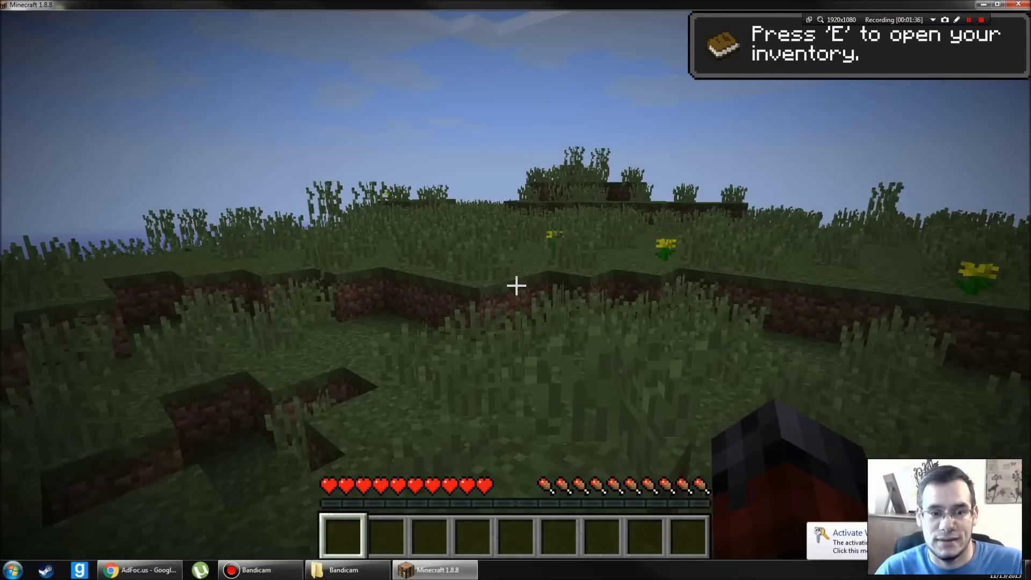
Save and quit the world to the title screen and close the game
{"action": "key", "text": "Escape"}
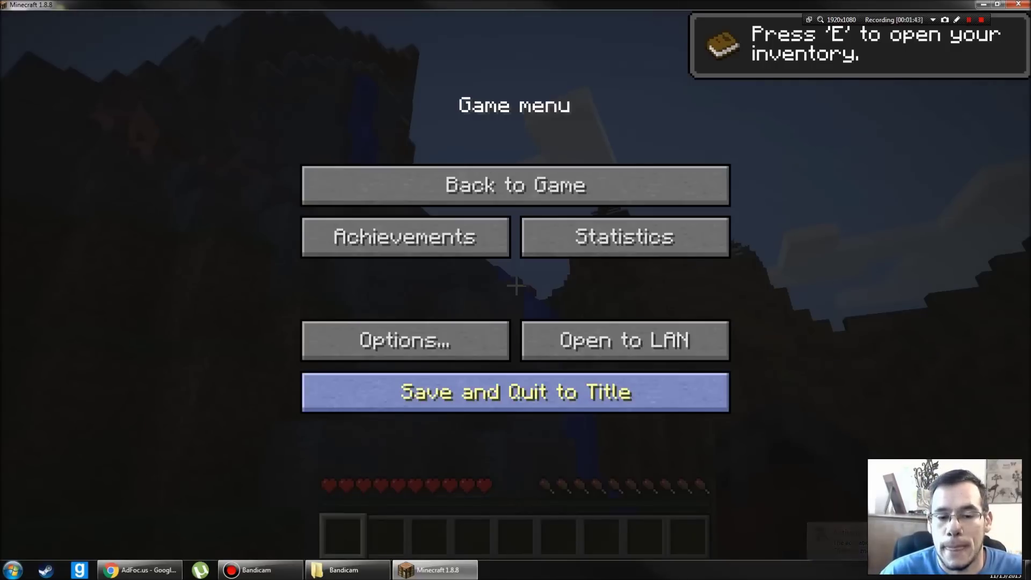
{"action": "left_click", "coordinate": [516, 392]}
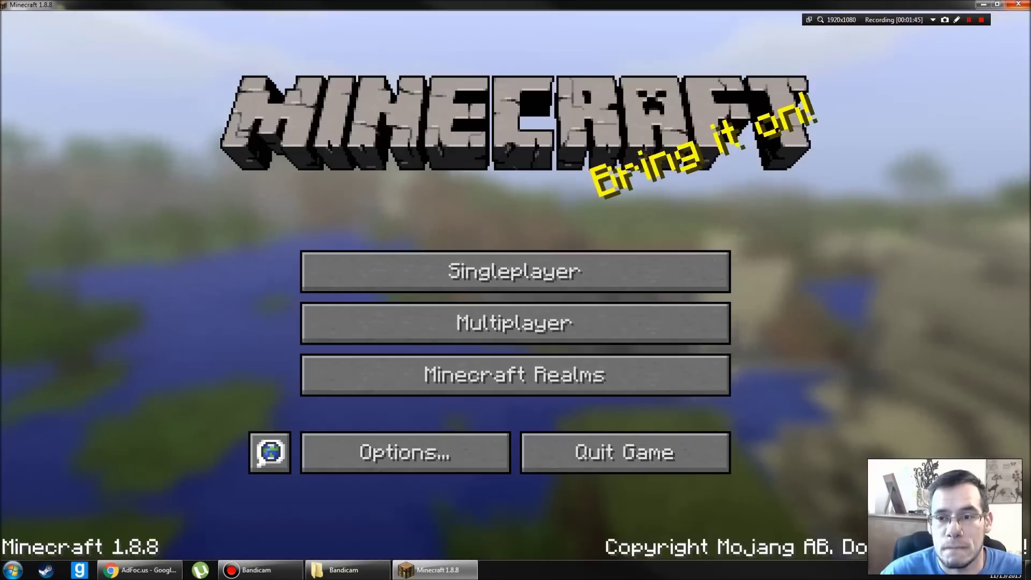
{"action": "key", "text": "alt+F4"}
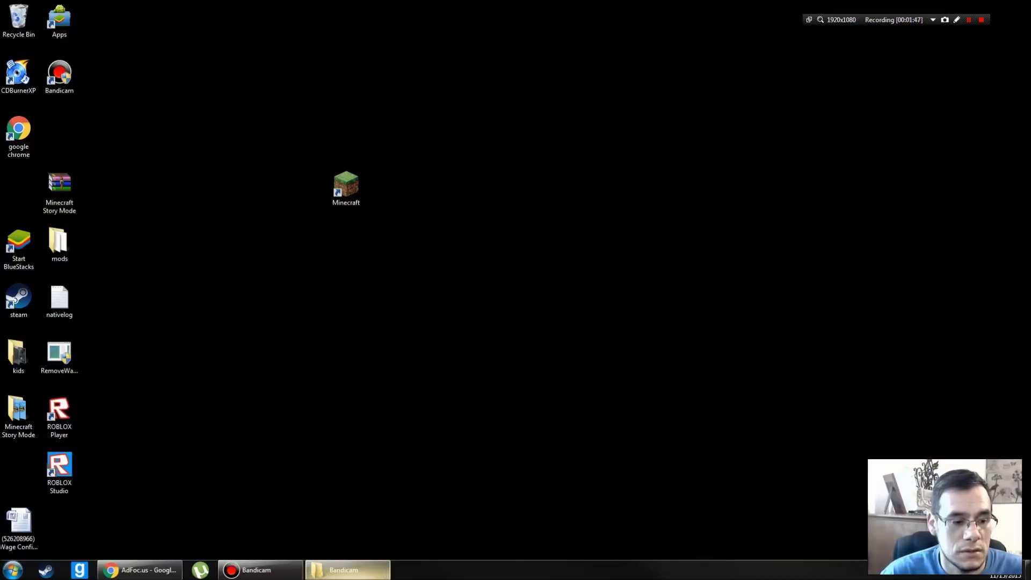
Run forge-1.8-11.14.4.1565-installer-win from the Downloads folder
{"action": "left_click", "coordinate": [12, 569]}
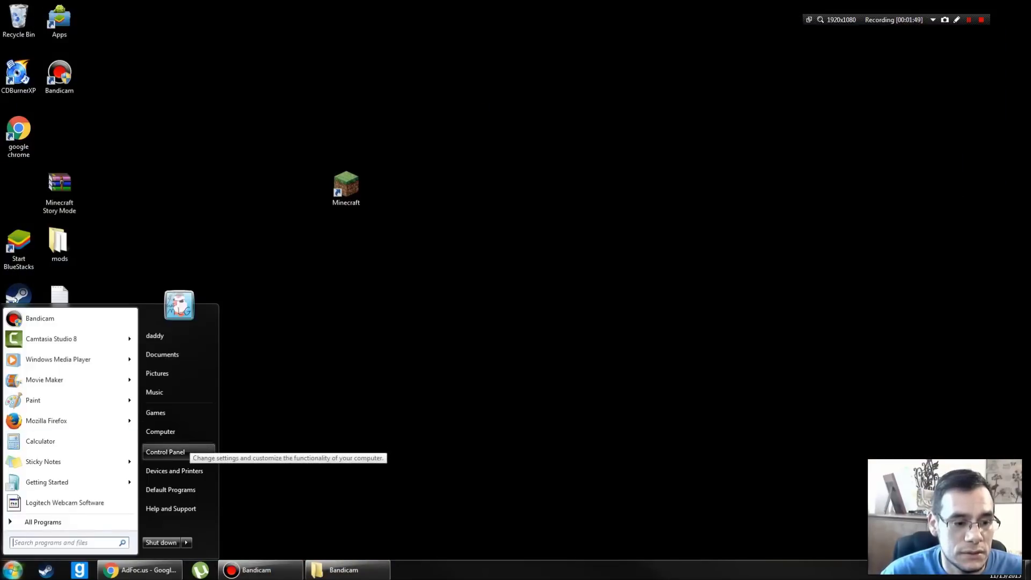
{"action": "left_click", "coordinate": [160, 431]}
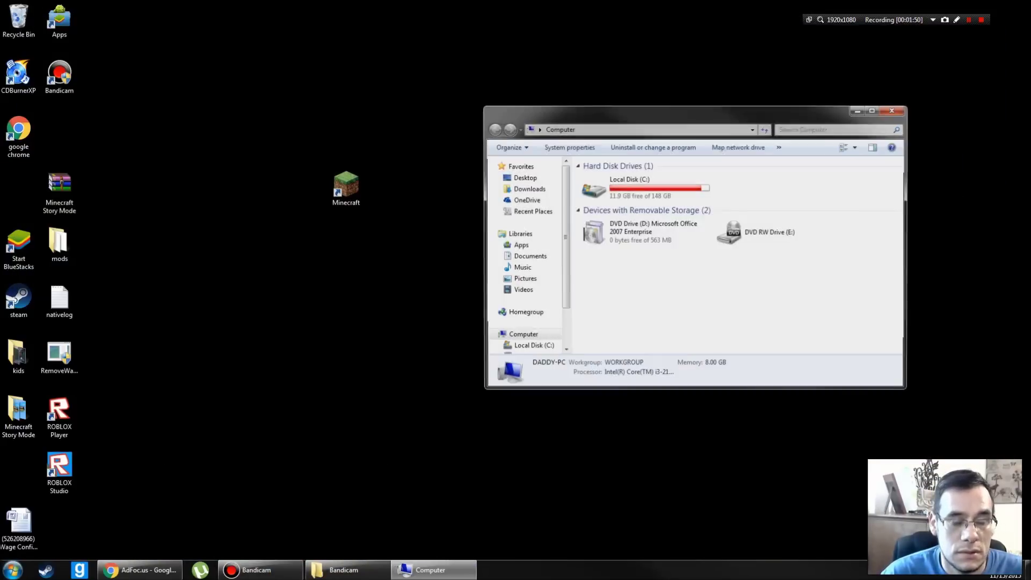
{"action": "left_click", "coordinate": [530, 189]}
{"action": "left_click", "coordinate": [634, 222]}
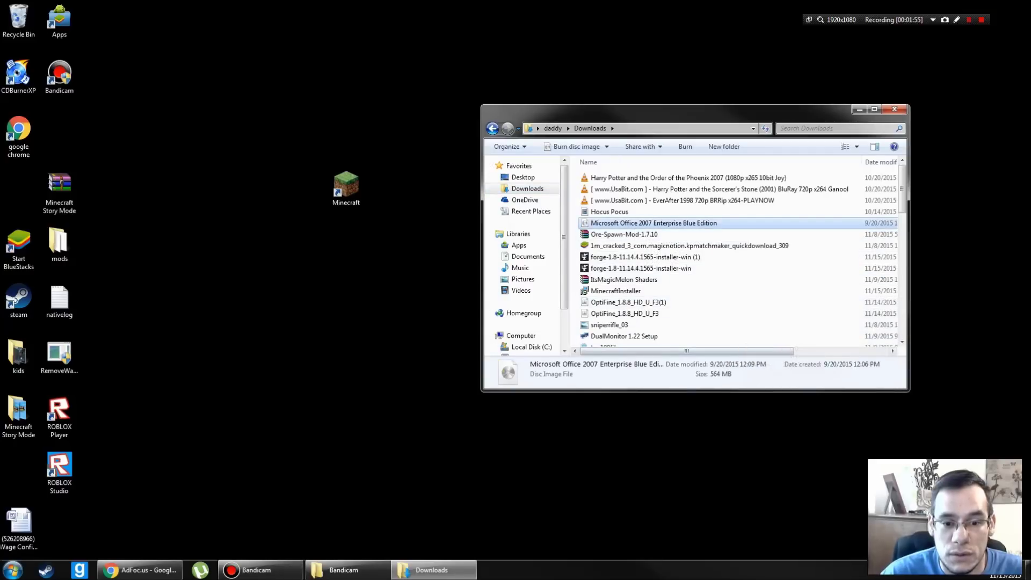
{"action": "left_click", "coordinate": [685, 268]}
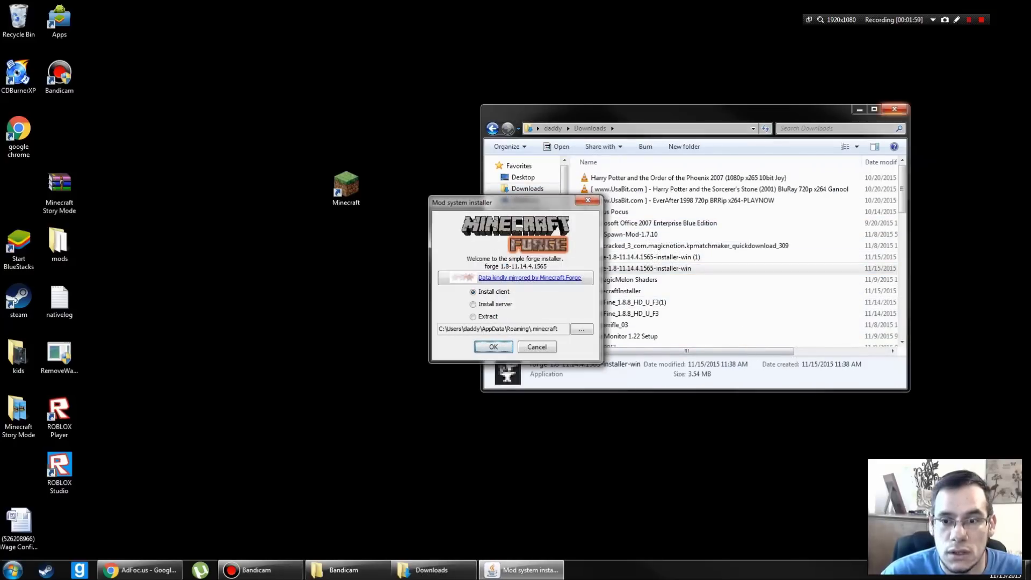
Close the Downloads window and install the Forge client into the default .minecraft folder, dismissing the completion dialog
{"action": "left_click", "coordinate": [894, 109]}
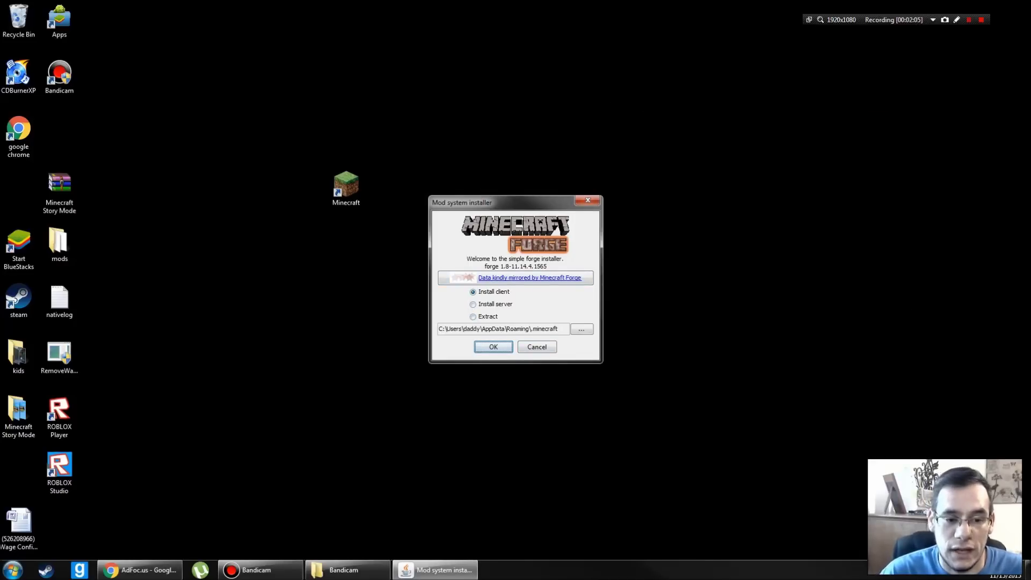
{"action": "key", "text": "Return"}
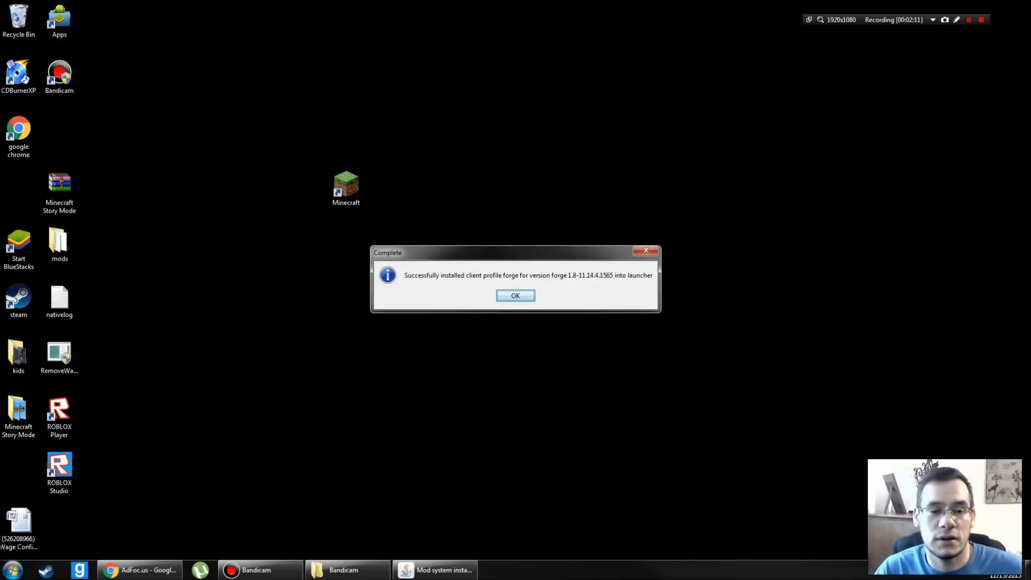
{"action": "key", "text": "Return"}
In the Minecraft launcher, set the profile's version to release 1.8-forge1.8-11.14.4.1565, save it and start the game
{"action": "double_click", "coordinate": [346, 188]}
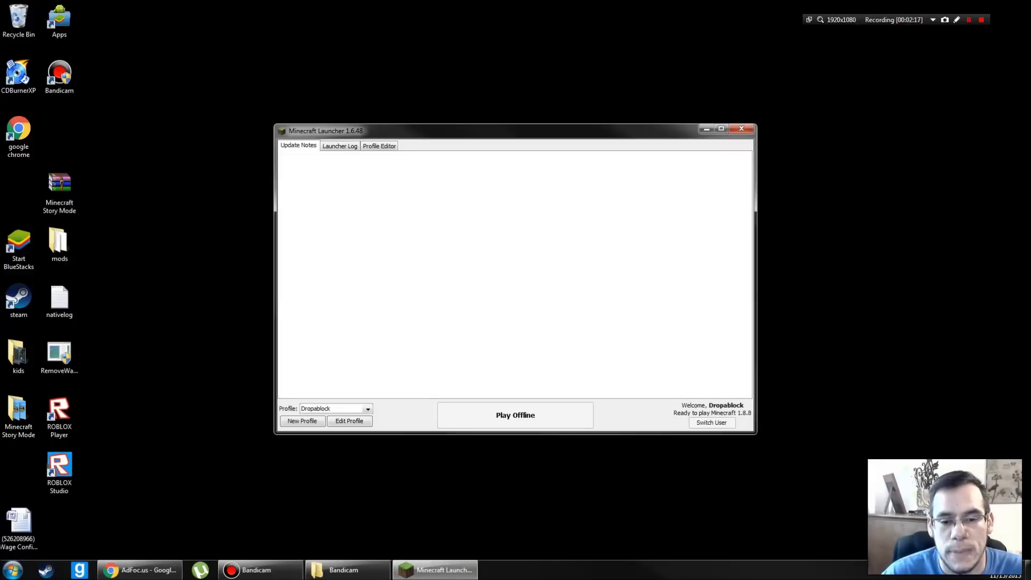
{"action": "left_click", "coordinate": [349, 421]}
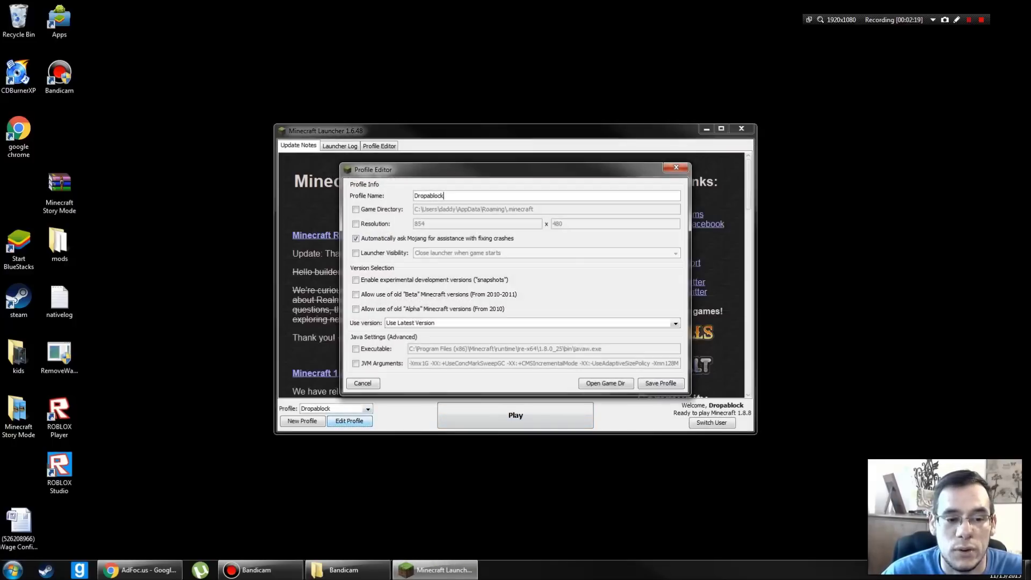
{"action": "left_click", "coordinate": [675, 323]}
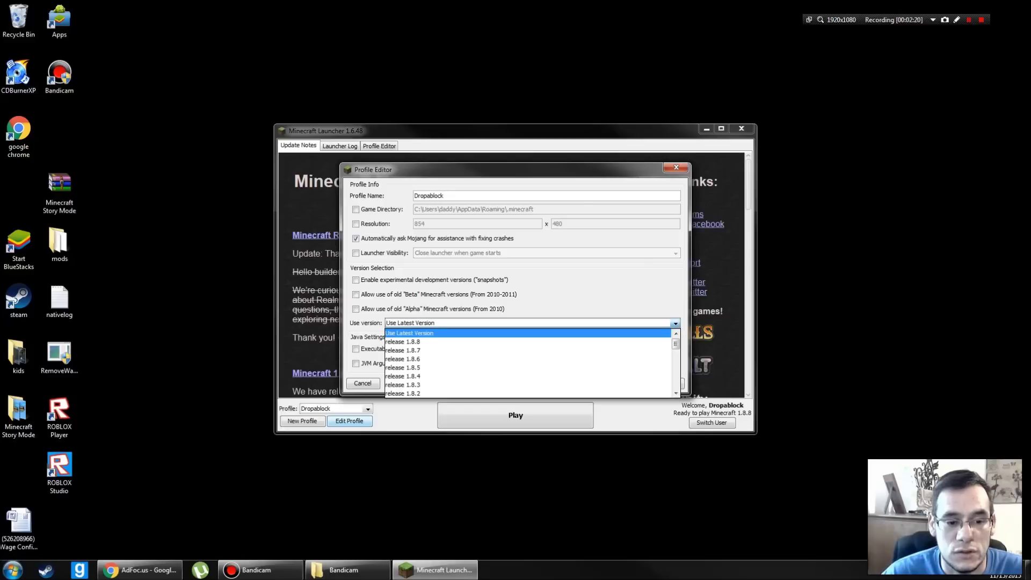
{"action": "scroll", "coordinate": [532, 360], "scroll_direction": "down", "scroll_amount": 10}
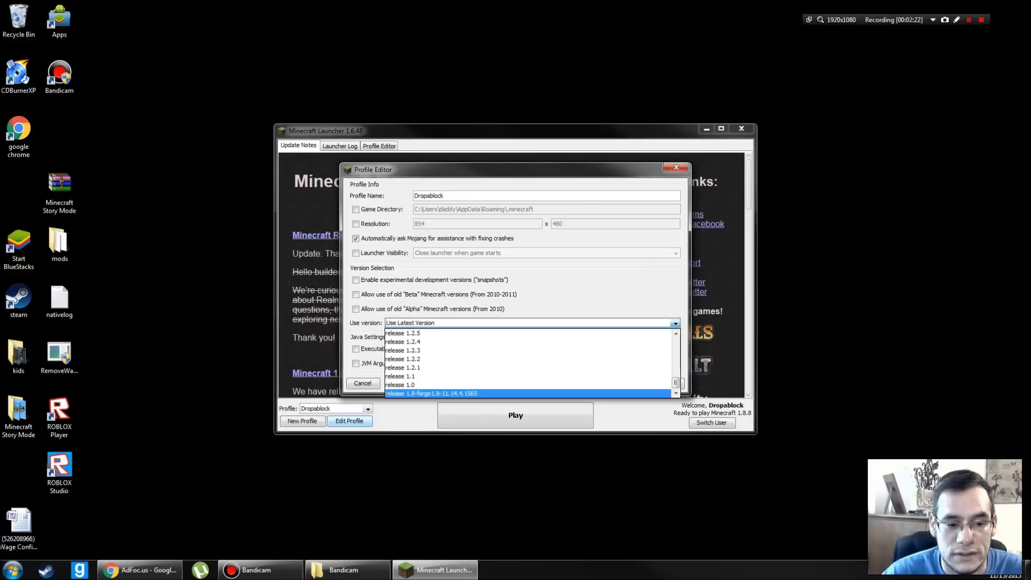
{"action": "left_click", "coordinate": [483, 394]}
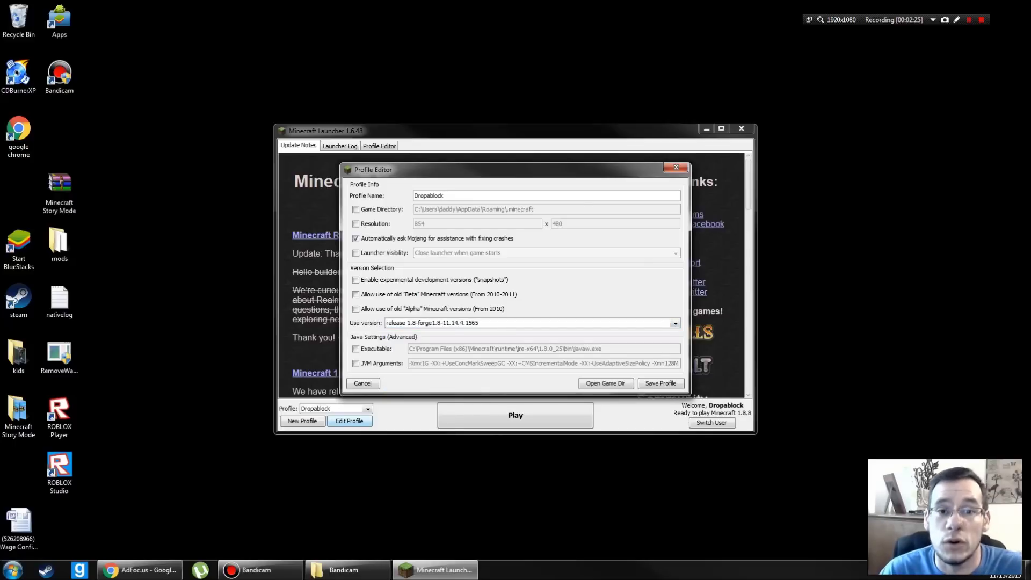
{"action": "left_click", "coordinate": [660, 383]}
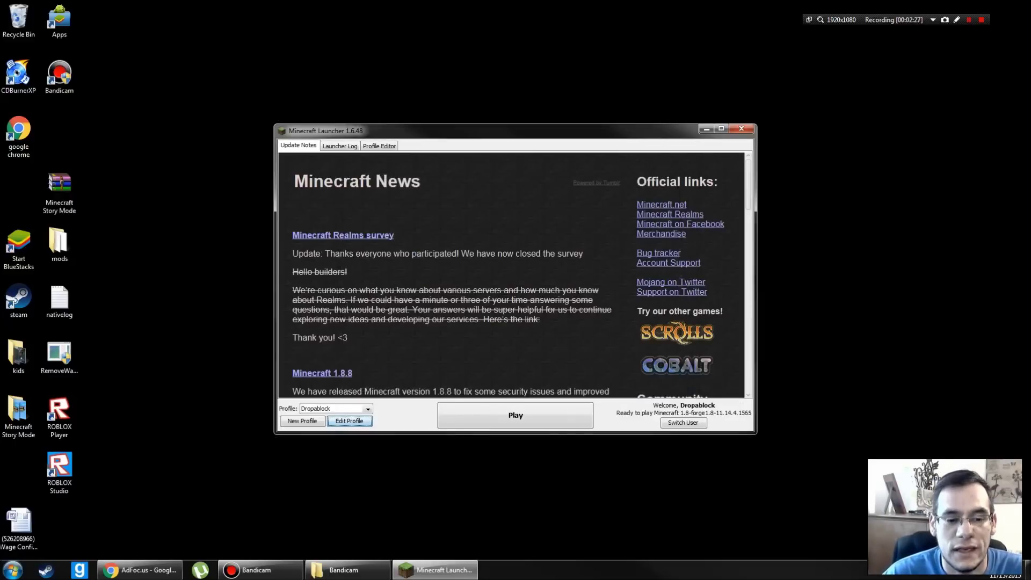
{"action": "left_click", "coordinate": [515, 415]}
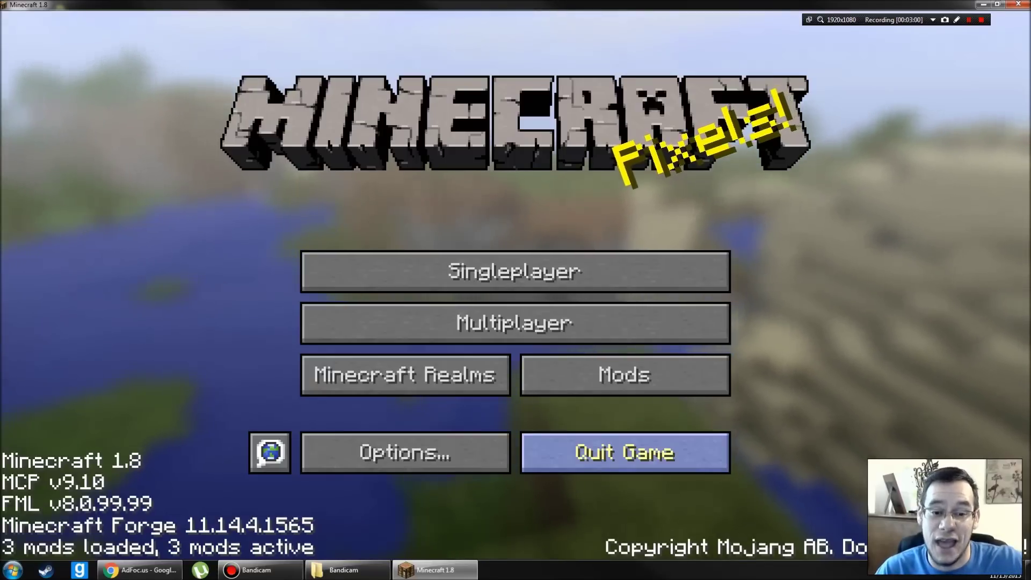
Open the installed mods list and view the details of Minecraft Coder Pack, Forge Mod Loader and Minecraft Forge
{"action": "left_click", "coordinate": [624, 374]}
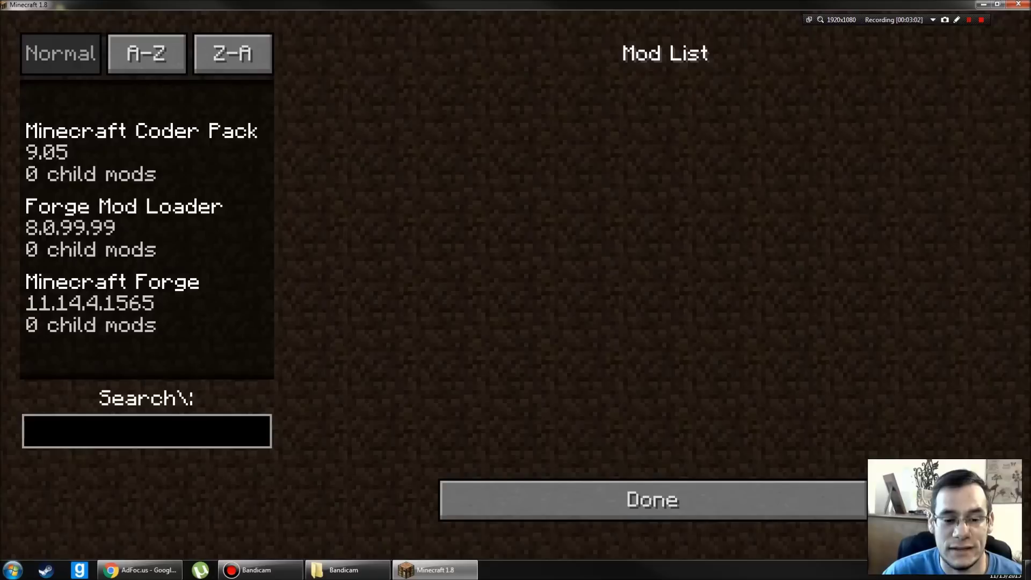
{"action": "left_click", "coordinate": [139, 152]}
{"action": "left_click", "coordinate": [139, 227]}
{"action": "left_click", "coordinate": [139, 302]}
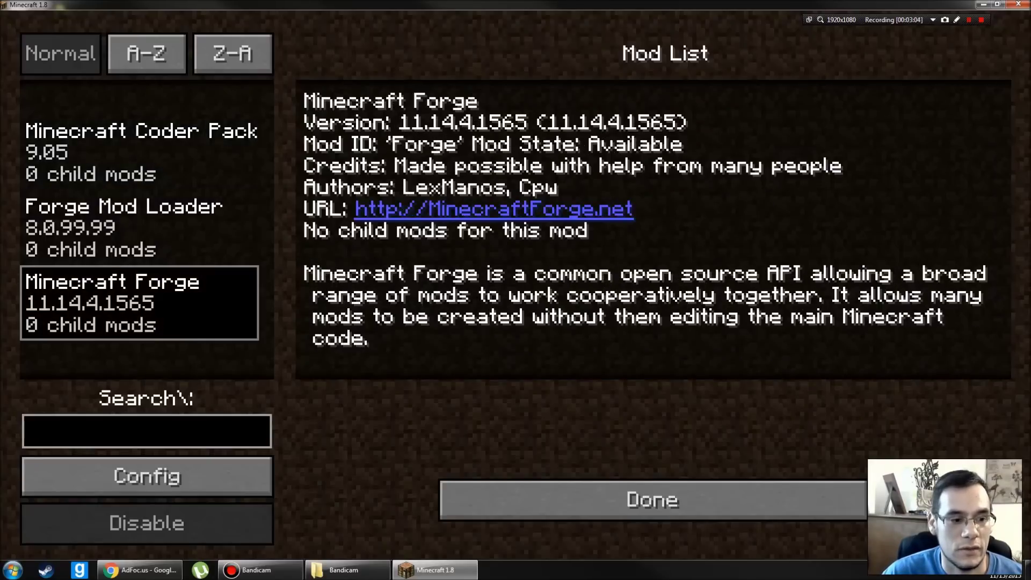
Sort the mod list A-Z and Z-A, and return it to the Normal order
{"action": "left_click", "coordinate": [147, 54]}
{"action": "left_click", "coordinate": [233, 53]}
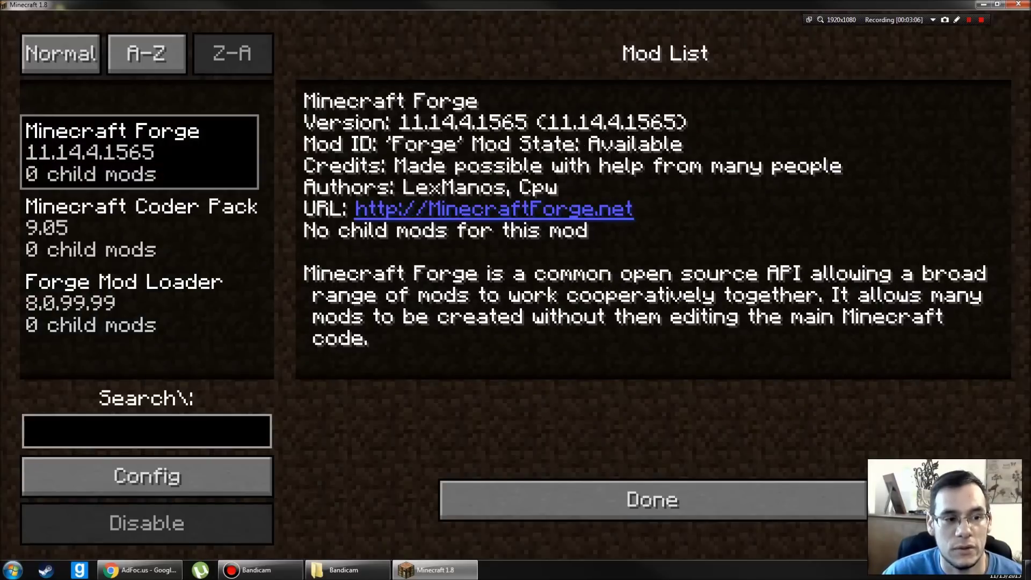
{"action": "left_click", "coordinate": [61, 53]}
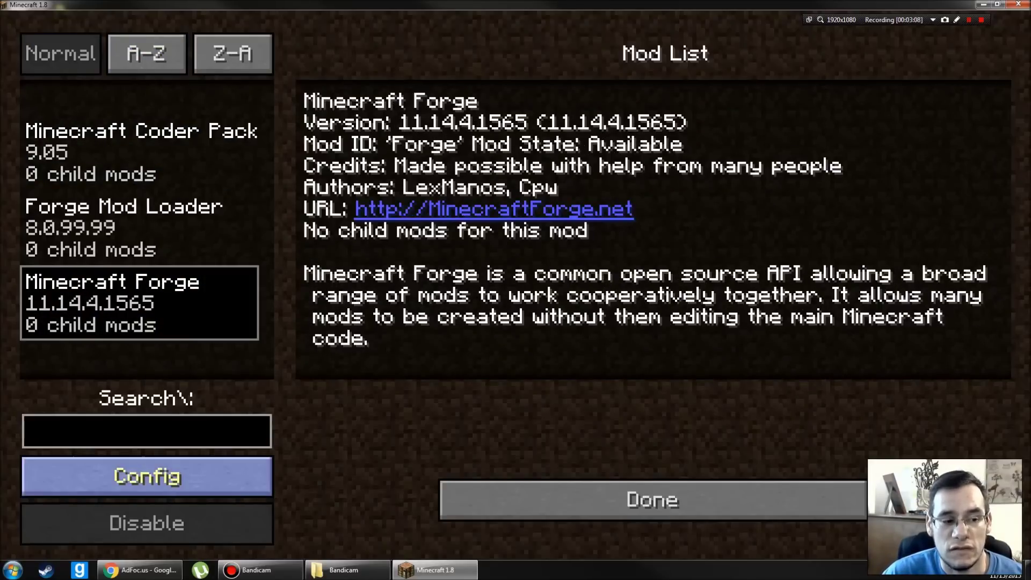
Review the Forge Mod Loader and Minecraft Coder Pack entries again and return to the title screen
{"action": "left_click", "coordinate": [139, 228]}
{"action": "left_click", "coordinate": [139, 152]}
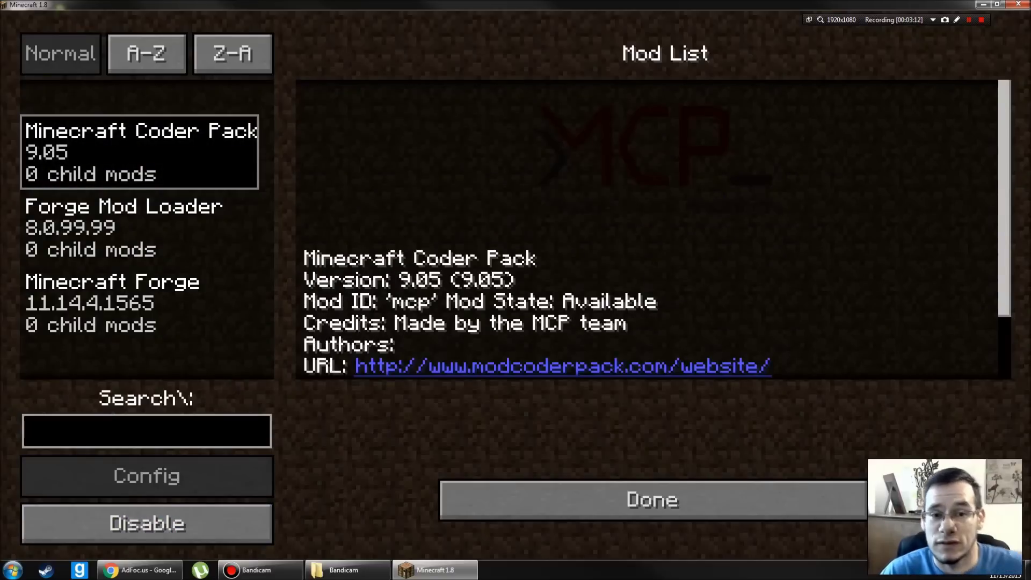
{"action": "left_click", "coordinate": [652, 499]}
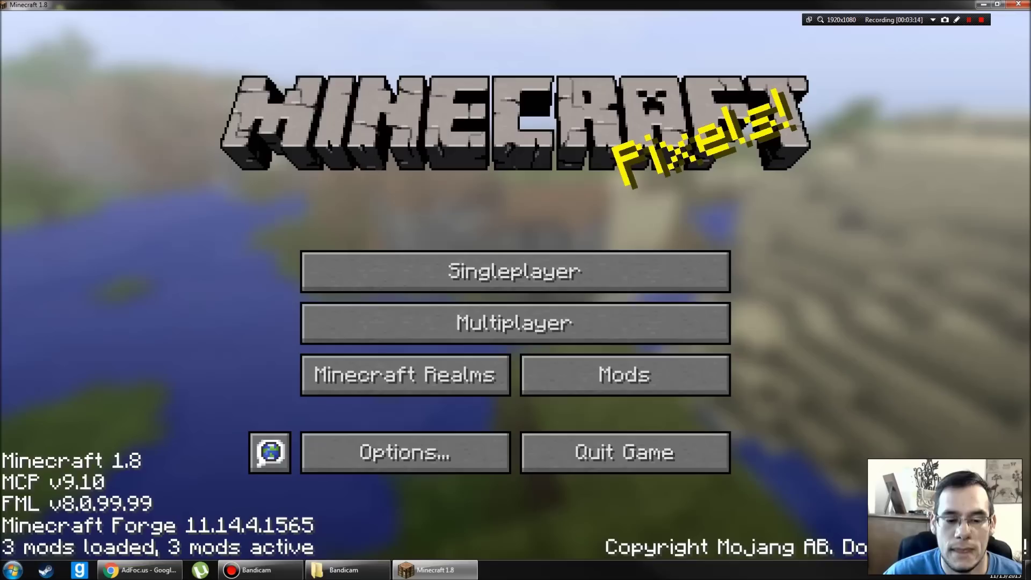
Load the existing singleplayer survival world named New World
{"action": "left_click", "coordinate": [516, 271]}
{"action": "left_click", "coordinate": [516, 199]}
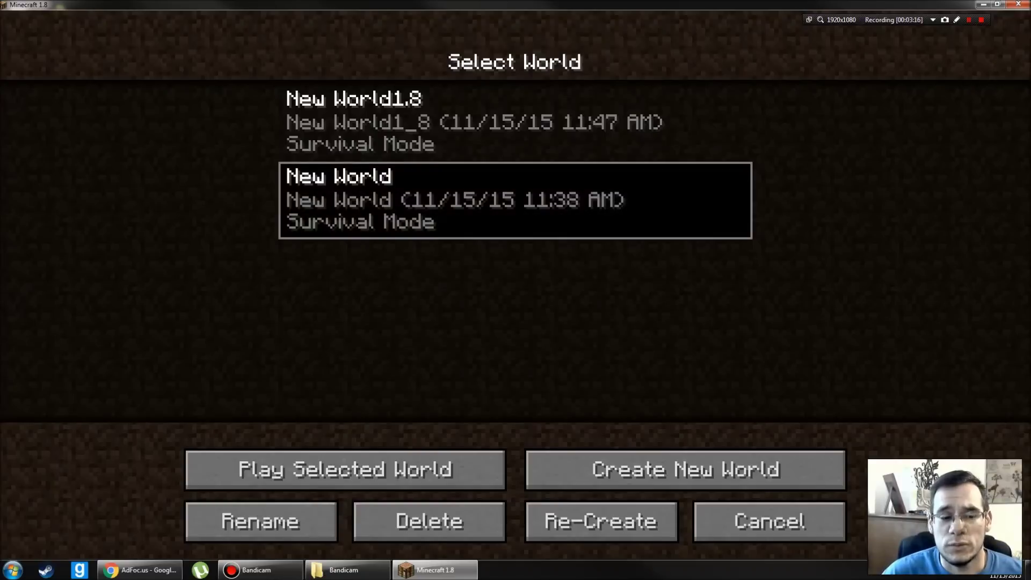
{"action": "left_click", "coordinate": [344, 469]}
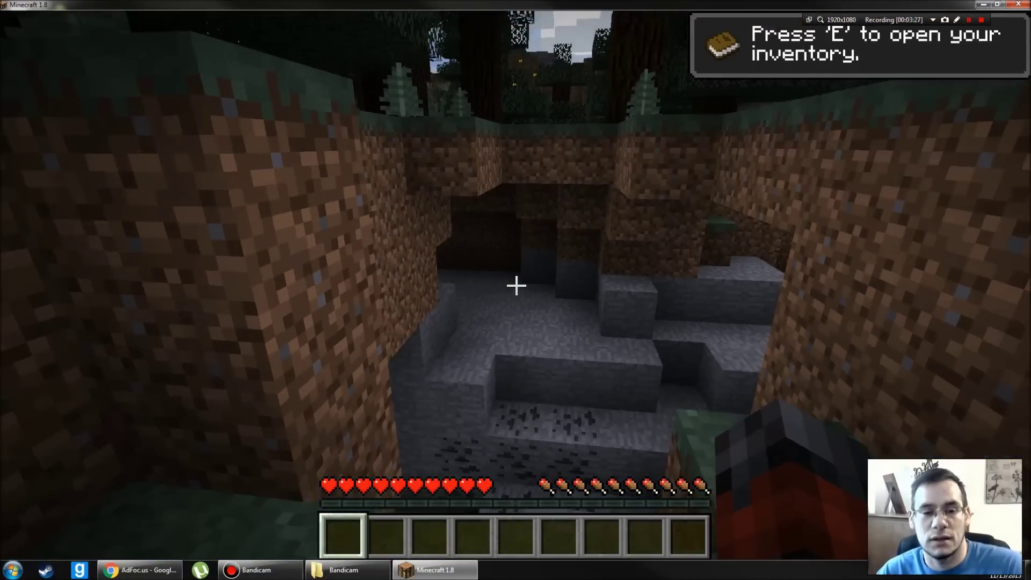
Save and quit New World to the title screen and exit Minecraft to the desktop
{"action": "key", "text": "Escape"}
{"action": "left_click", "coordinate": [515, 392]}
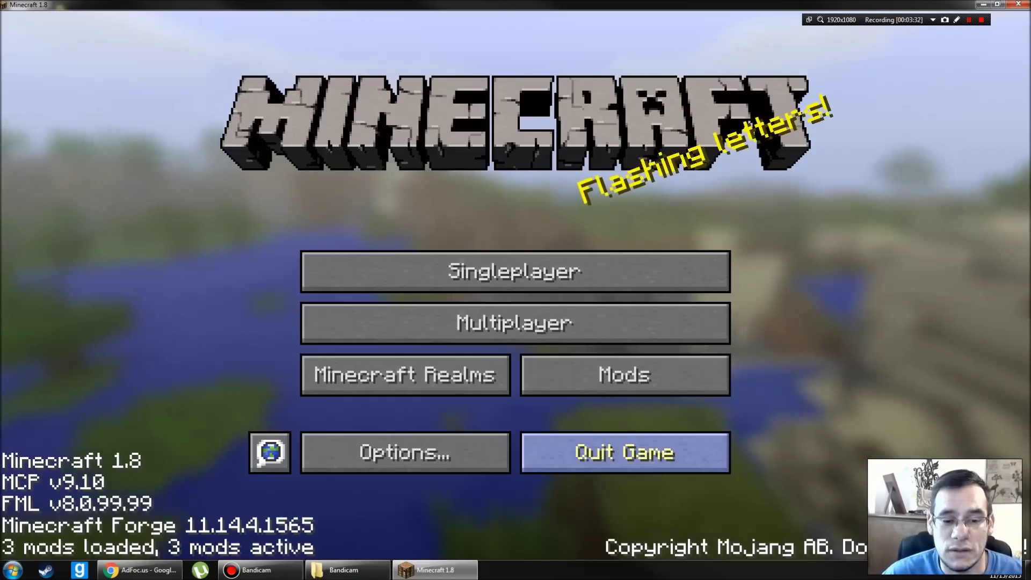
{"action": "left_click", "coordinate": [625, 453]}
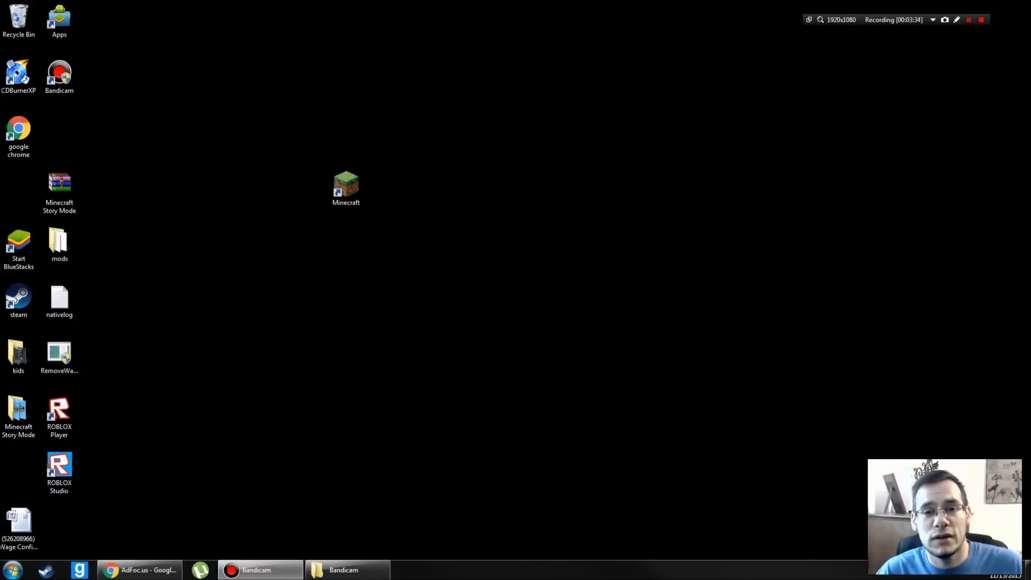